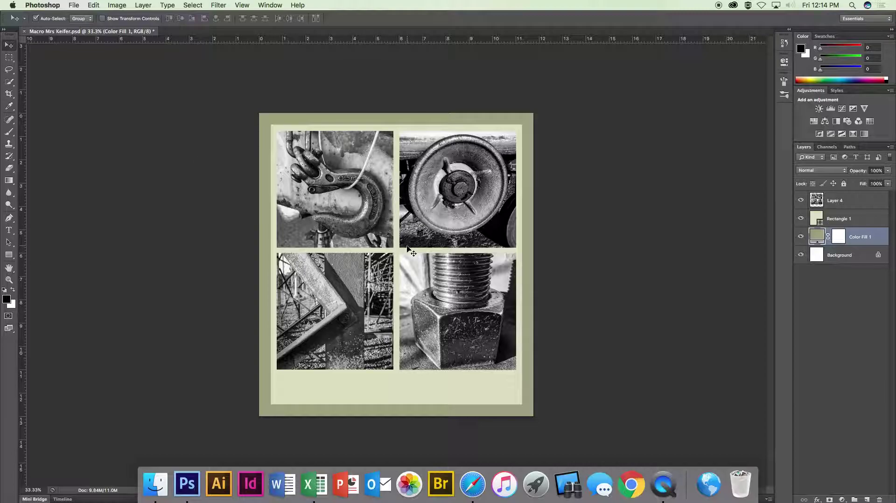
- Draw an empty paragraph text box across the blank strip below the four photos
left_click(8, 230)
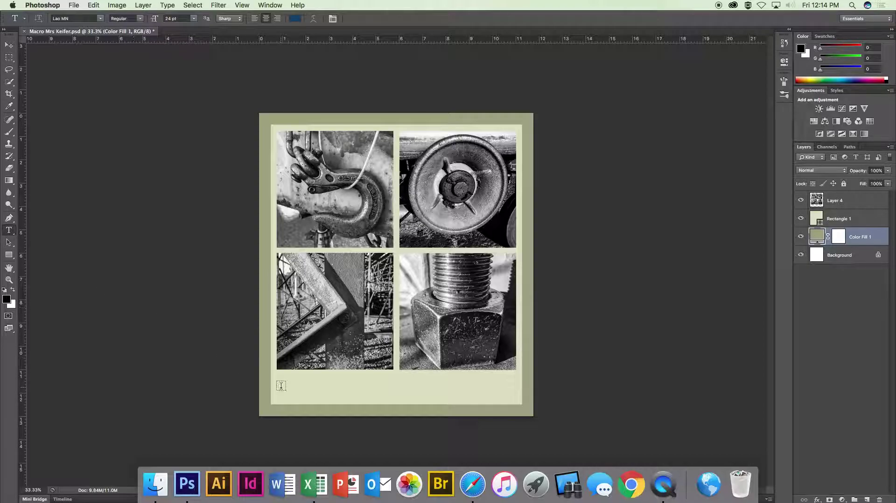
left_click_drag(276, 377, 516, 398)
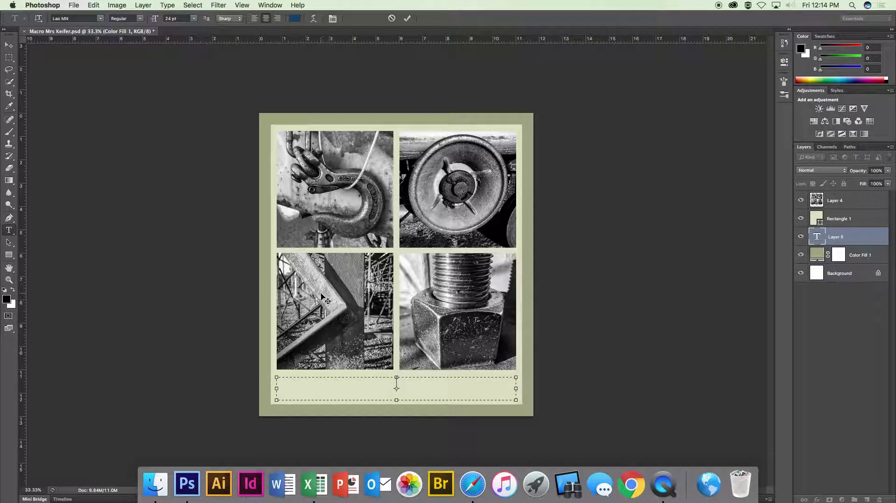
left_click(194, 18)
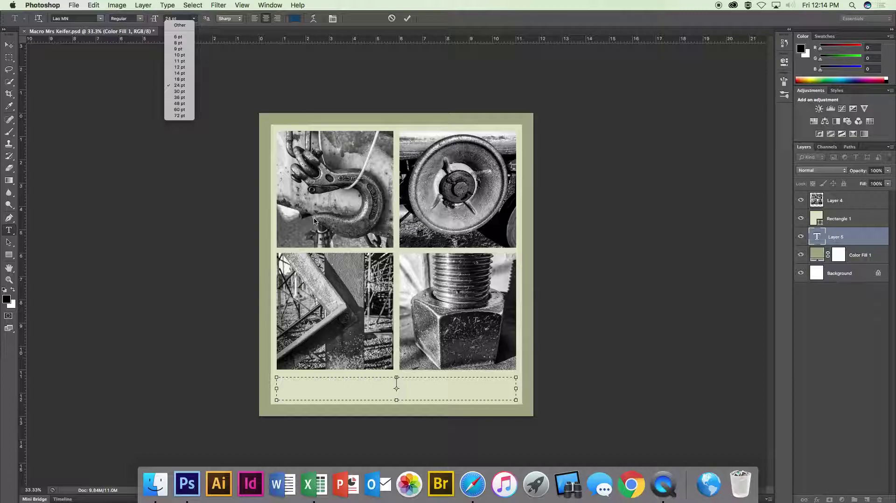
- Give the new text box 18 pt text with centred alignment
left_click(184, 80)
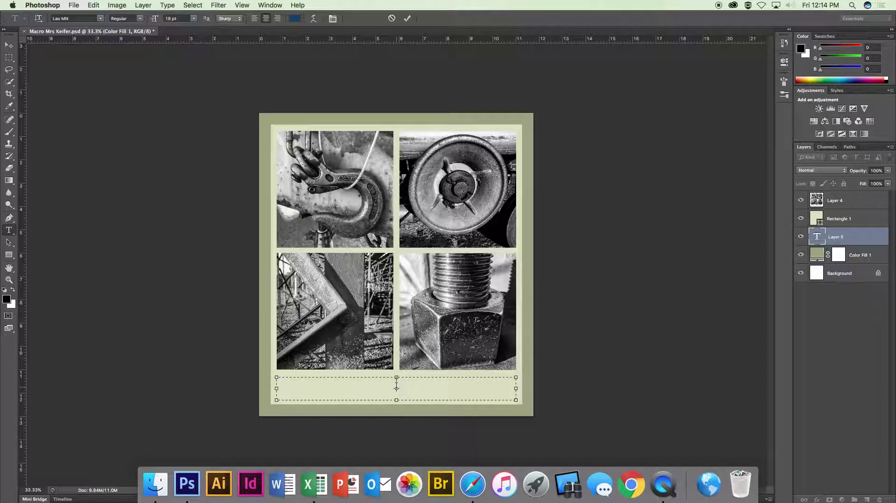
left_click(254, 18)
left_click(266, 19)
- Move the empty text layer above the photo layer, then delete the stray empty text layers
left_click(855, 214)
mouse_move(856, 214)
left_mouse_down()
mouse_move(851, 235)
mouse_move(849, 199)
left_mouse_up()
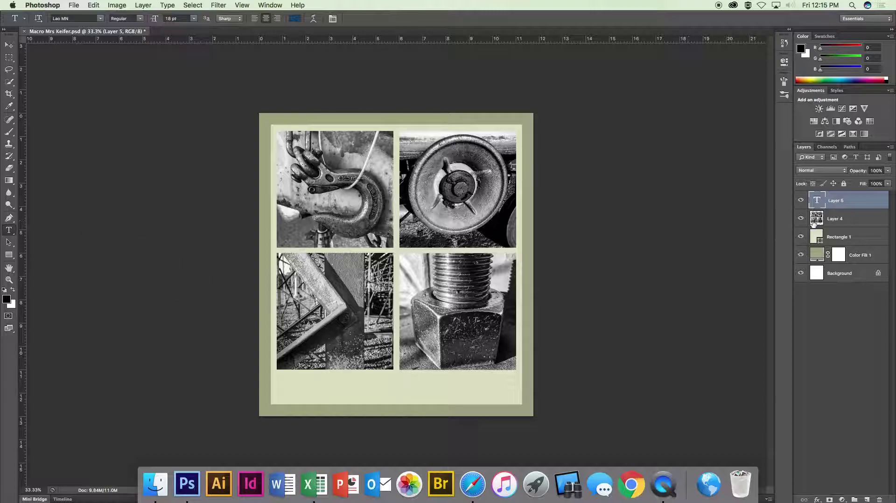
left_click(314, 391)
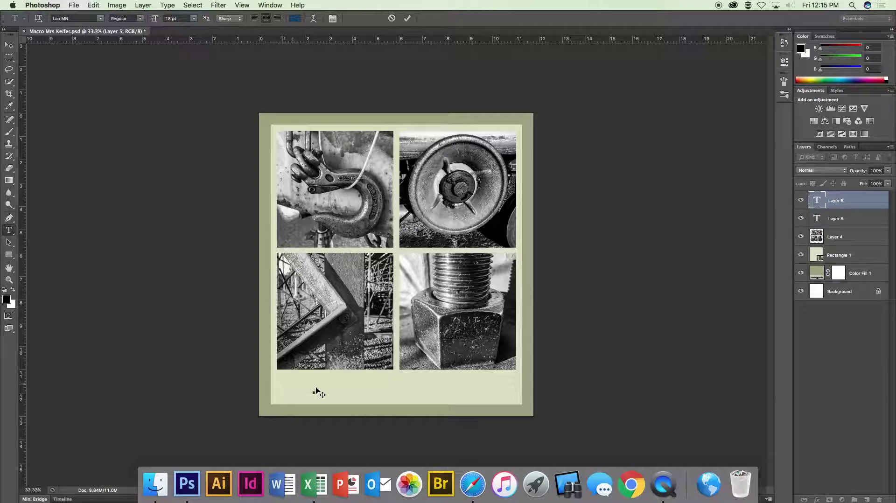
left_click(836, 196)
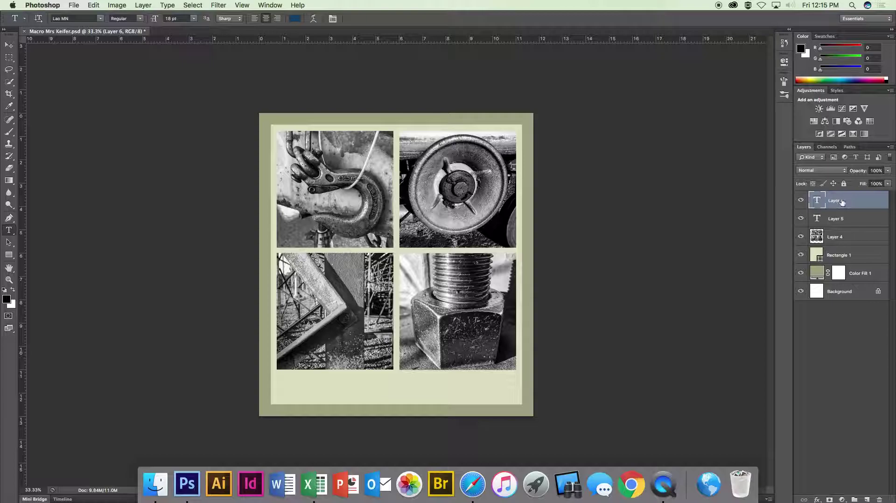
key("BackSpace")
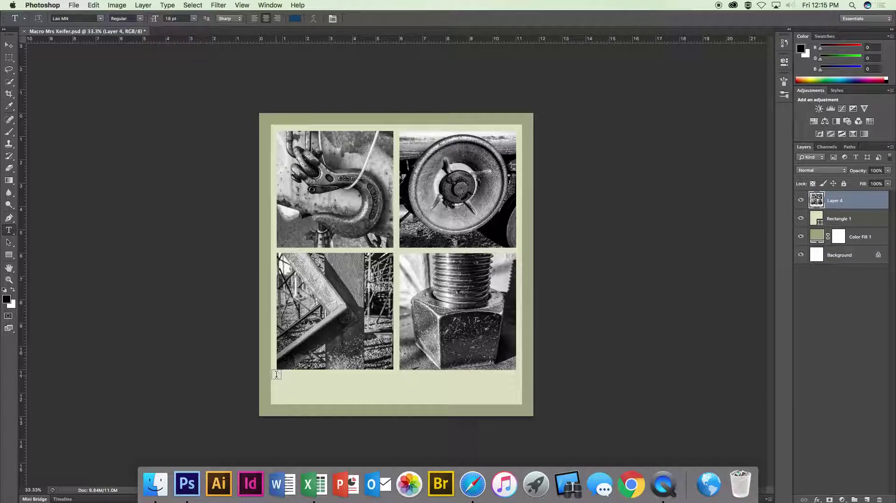
- Draw a text box below the photos for the 'Value' title and browse the font families
left_click_drag(277, 375, 516, 397)
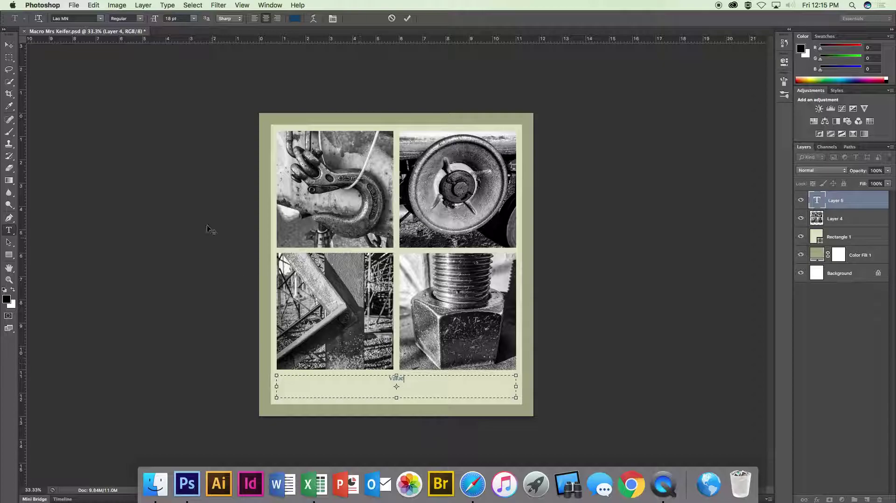
left_click(100, 18)
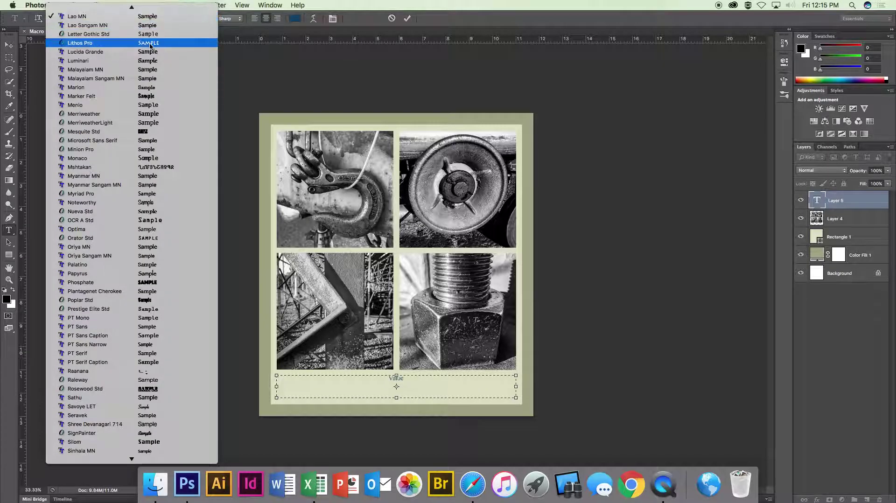
scroll(150, 102, "down", 15)
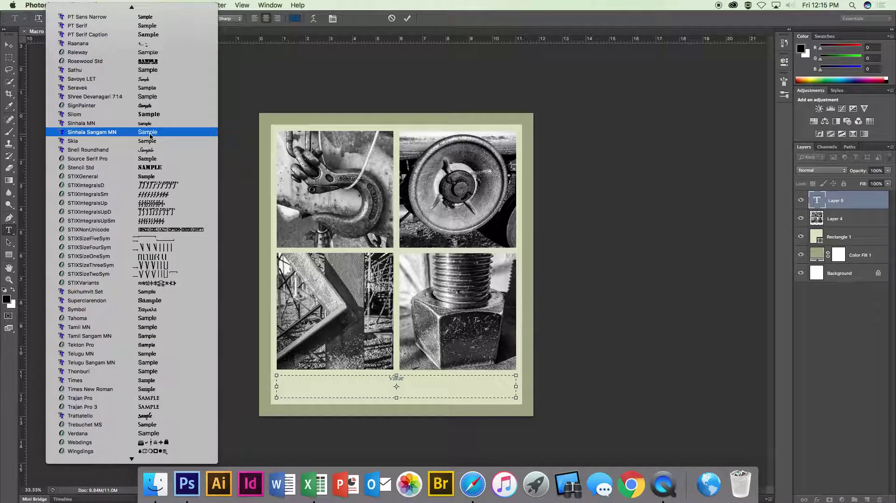
scroll(150, 135, "down", 10)
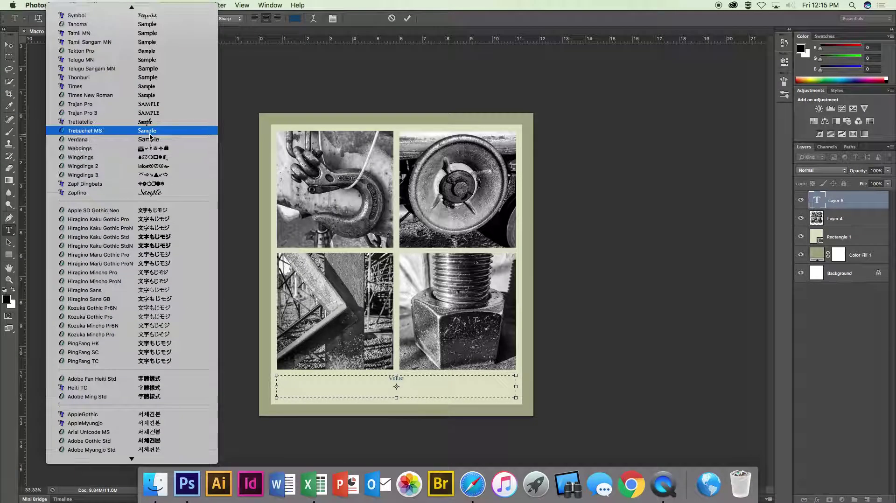
scroll(150, 137, "up", 11)
scroll(150, 136, "up", 20)
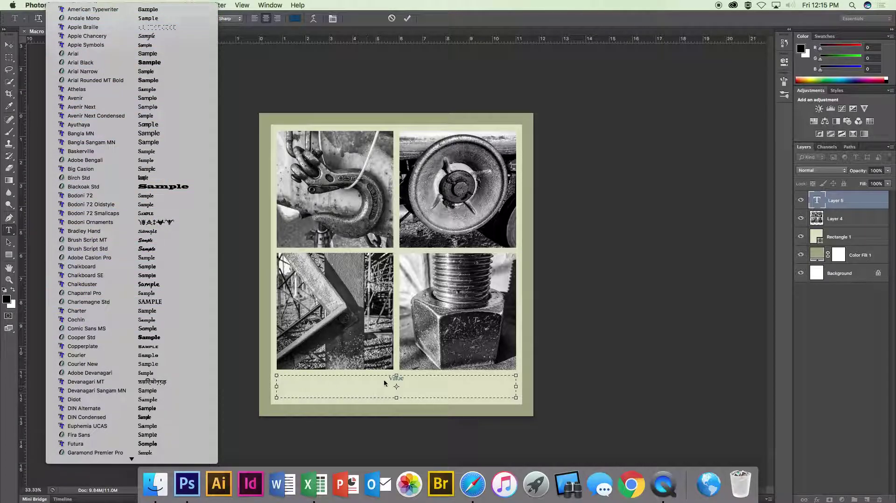
- Select the word 'Value' and set its font to Trajan Pro
double_click(405, 378)
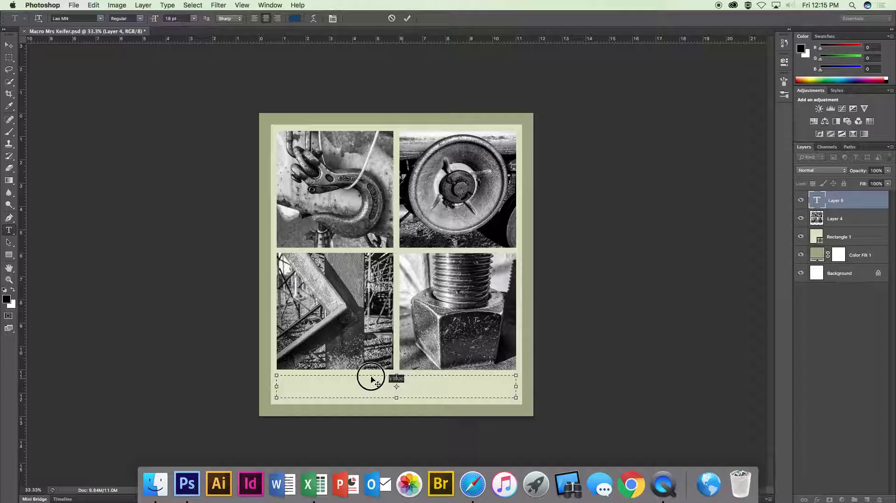
left_click(100, 18)
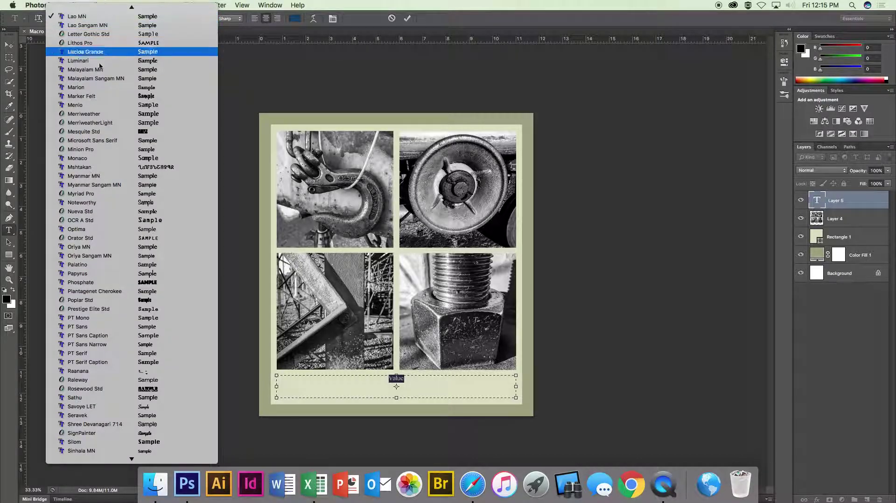
scroll(132, 162, "down", 5)
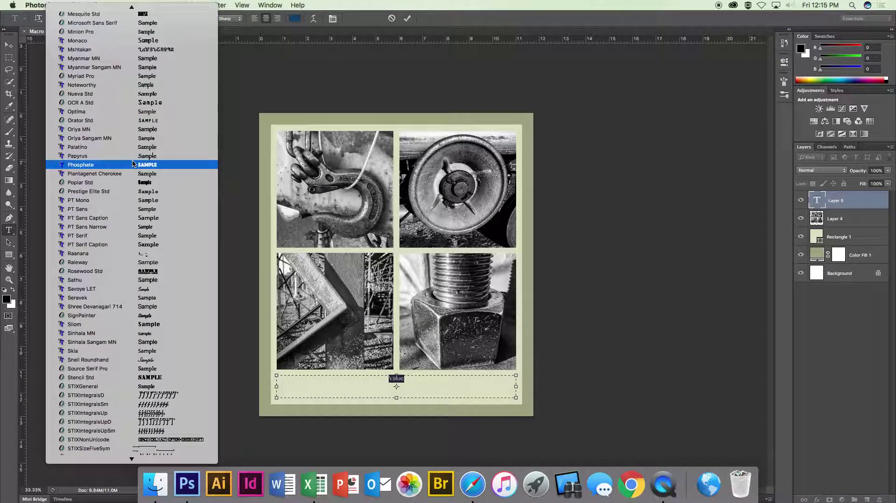
scroll(132, 164, "down", 4)
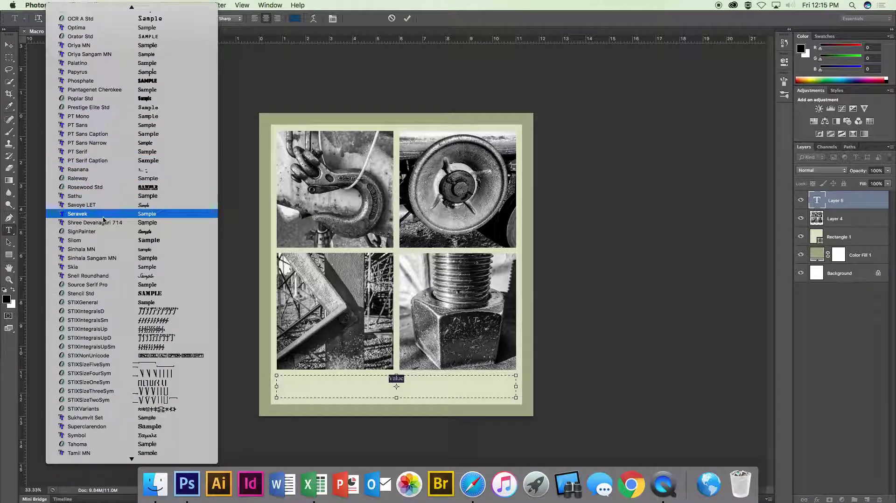
scroll(103, 219, "down", 3)
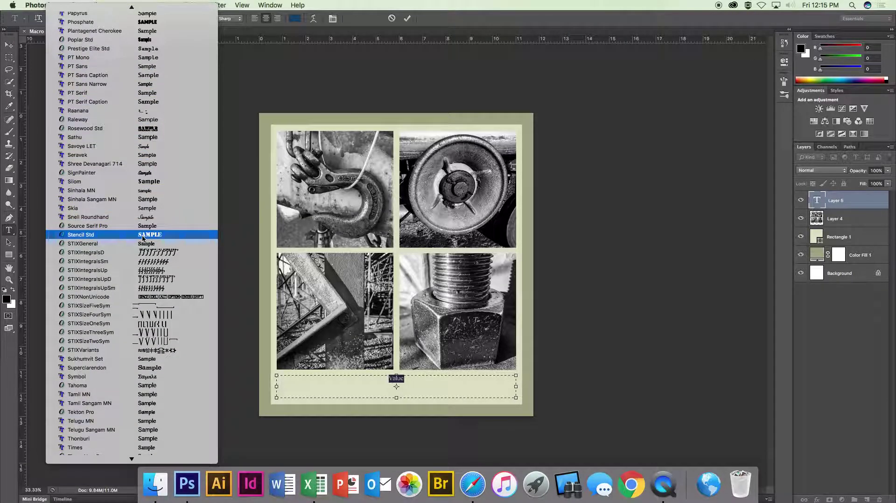
scroll(143, 238, "down", 1)
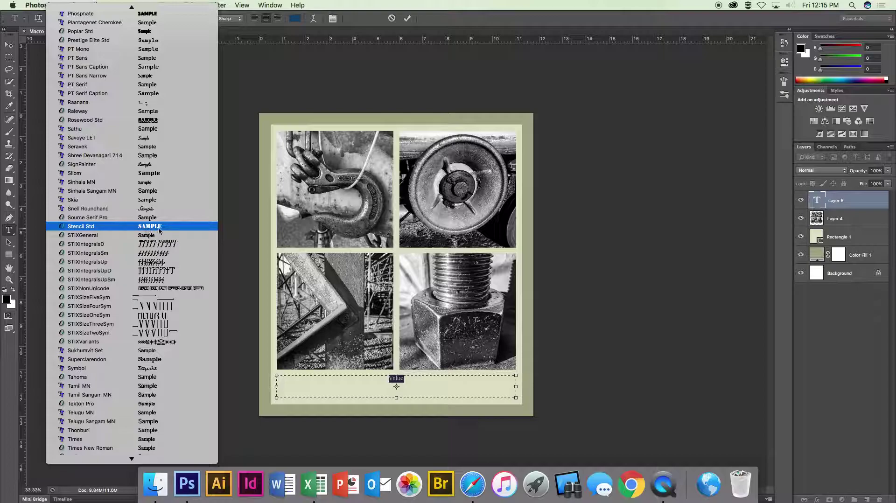
scroll(164, 232, "down", 4)
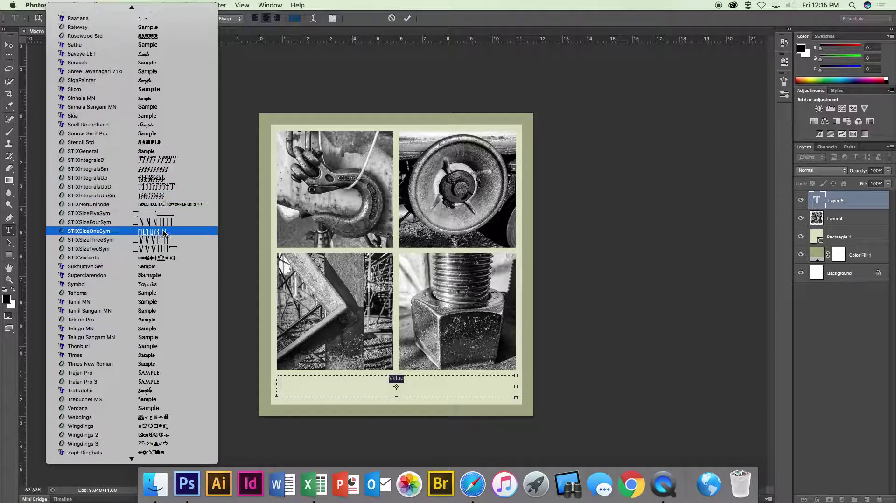
scroll(157, 288, "down", 2)
left_click(157, 339)
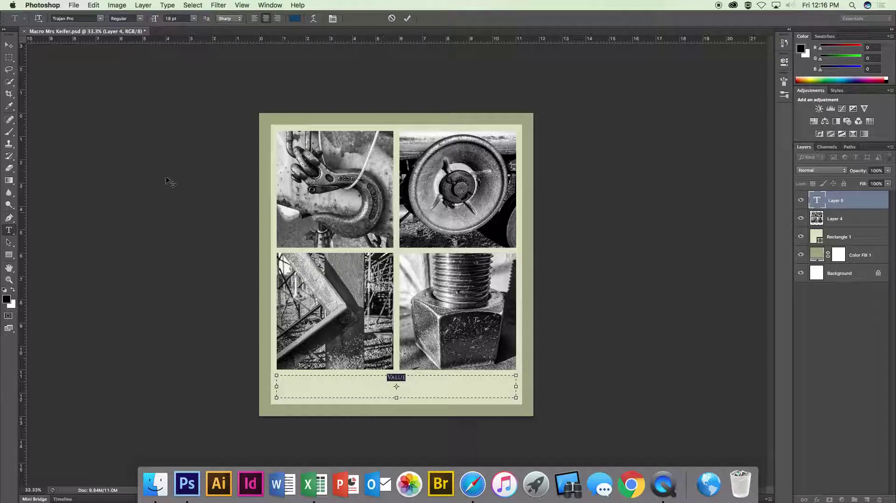
- Enlarge the 'Value' title to 36 pt
left_click(193, 18)
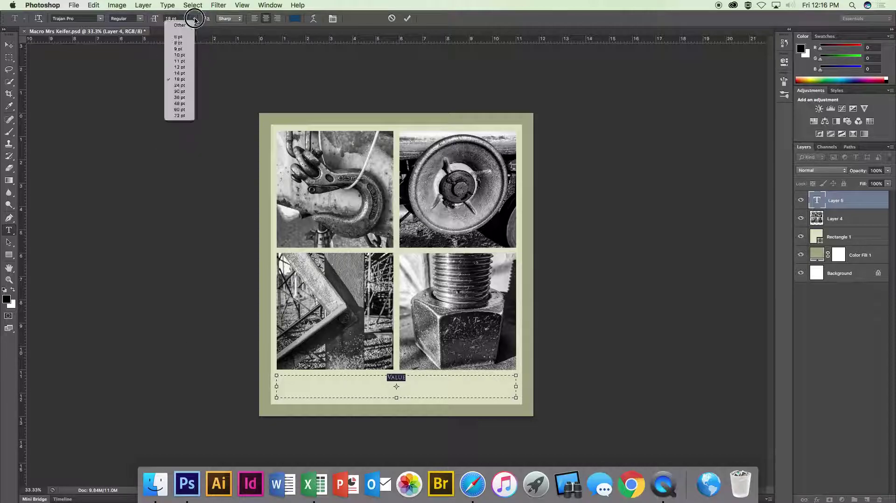
left_click(188, 86)
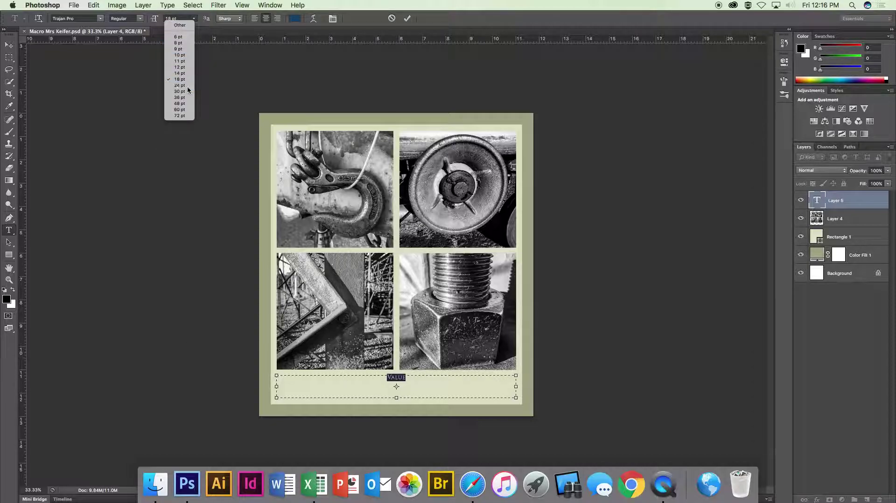
left_click(196, 19)
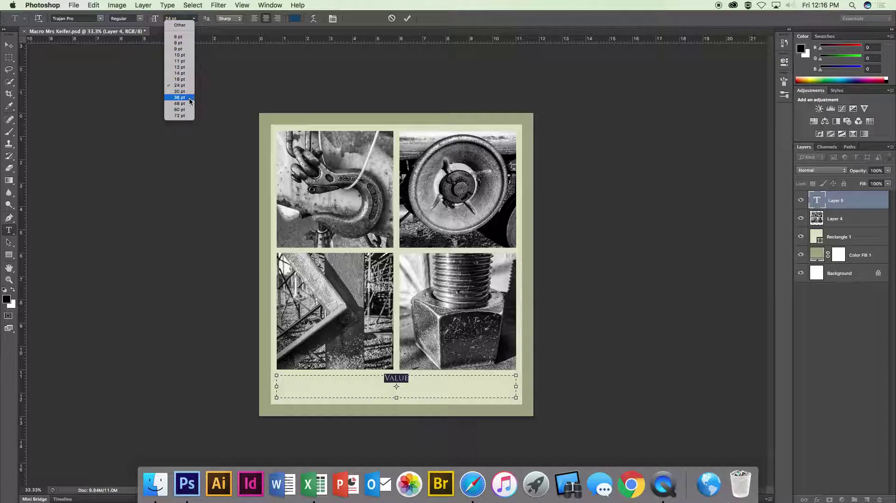
left_click(189, 97)
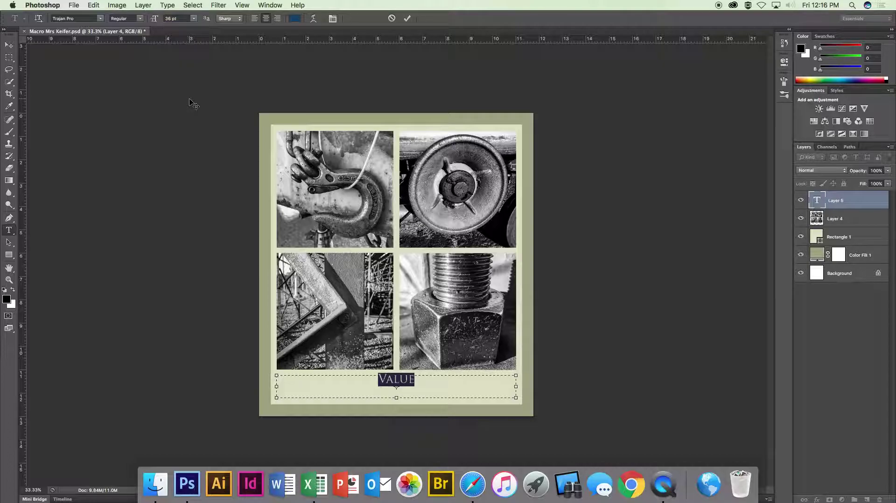
left_click(419, 377)
- Add an 18 pt second line reading 'The transition of light to dark in an image'
left_click(194, 19)
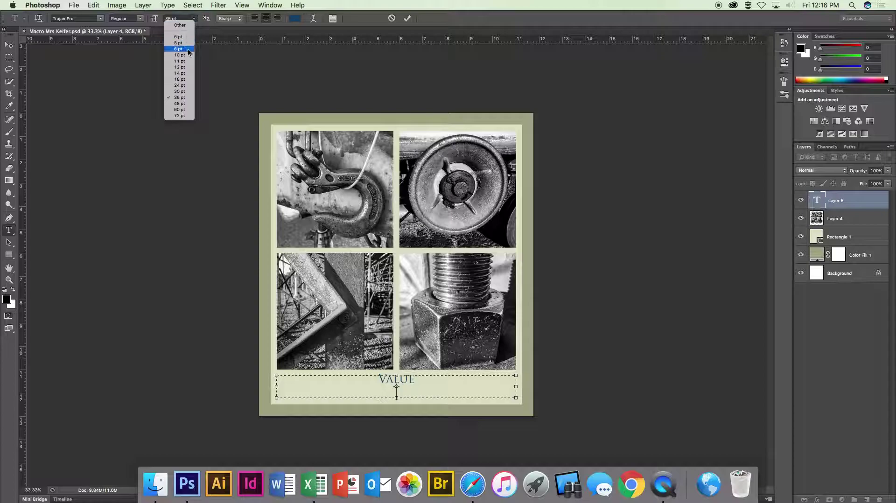
left_click(188, 76)
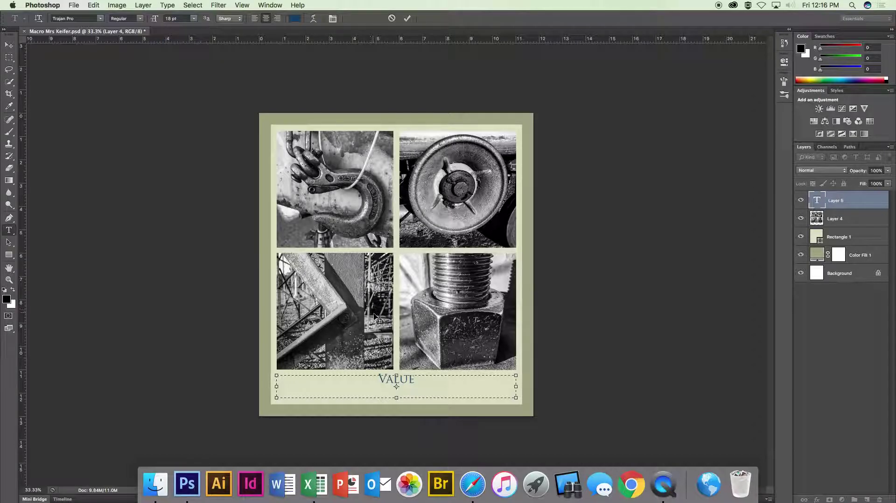
key("Return")
type("The transition of light to dark")
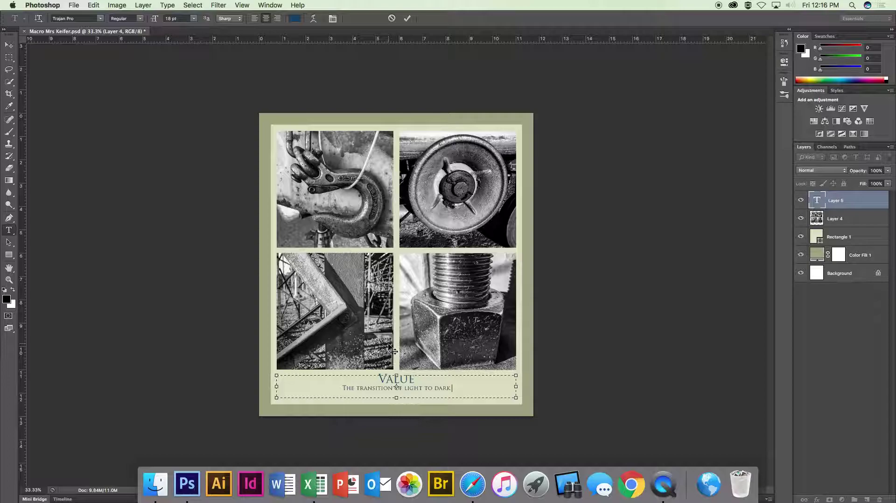
type(" in an i")
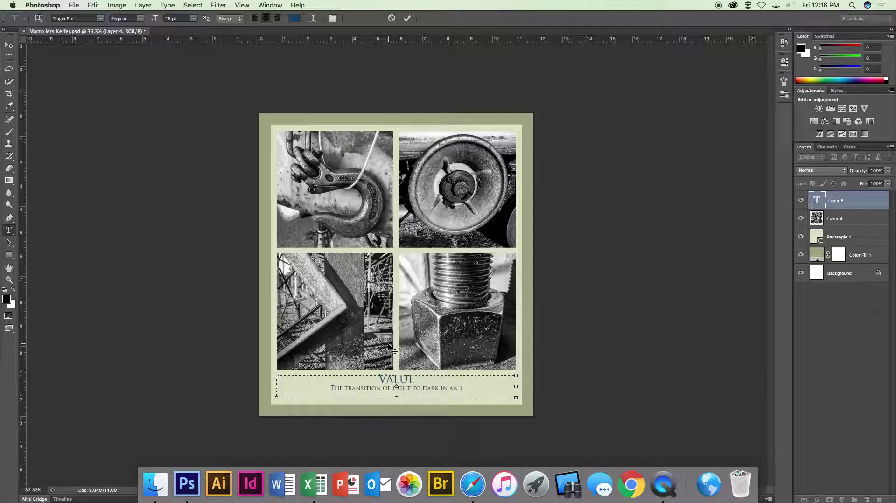
type("mage")
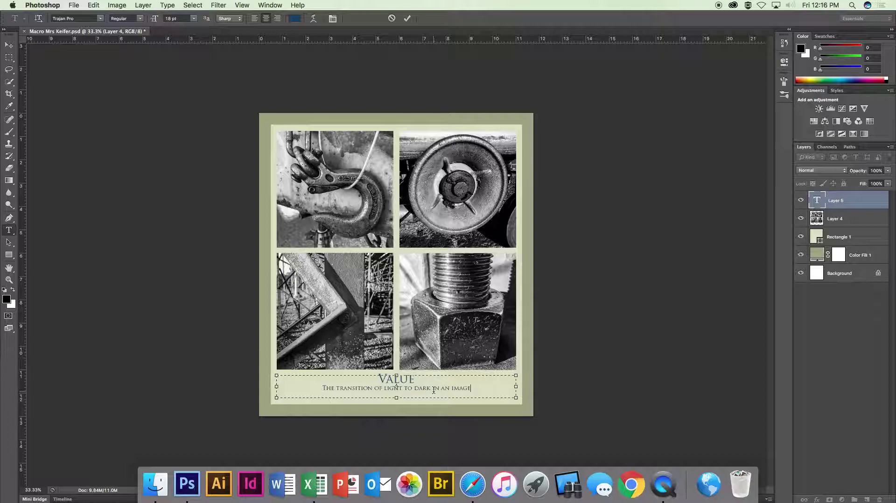
- Make the subtitle text box taller by extending its bottom edge downward
left_click_drag(396, 398, 396, 404)
- Make the subtitle line bold to preview the look
left_click_drag(471, 389, 321, 389)
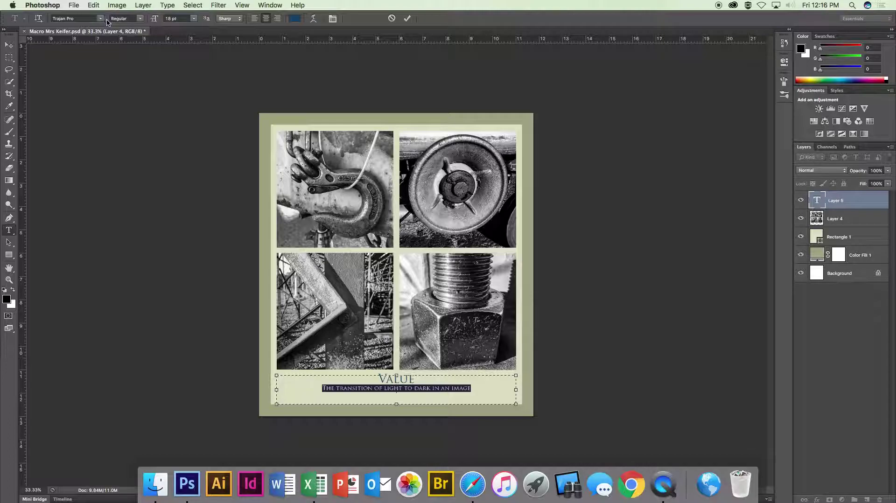
left_click(140, 18)
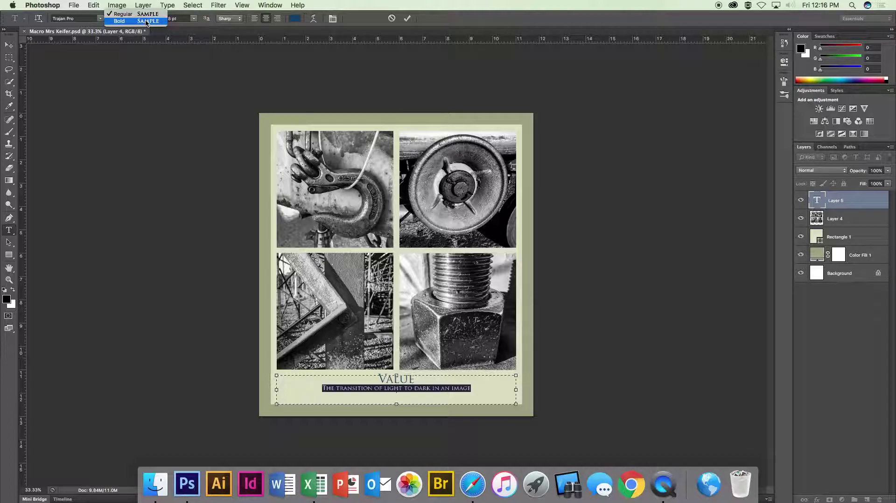
left_click(147, 21)
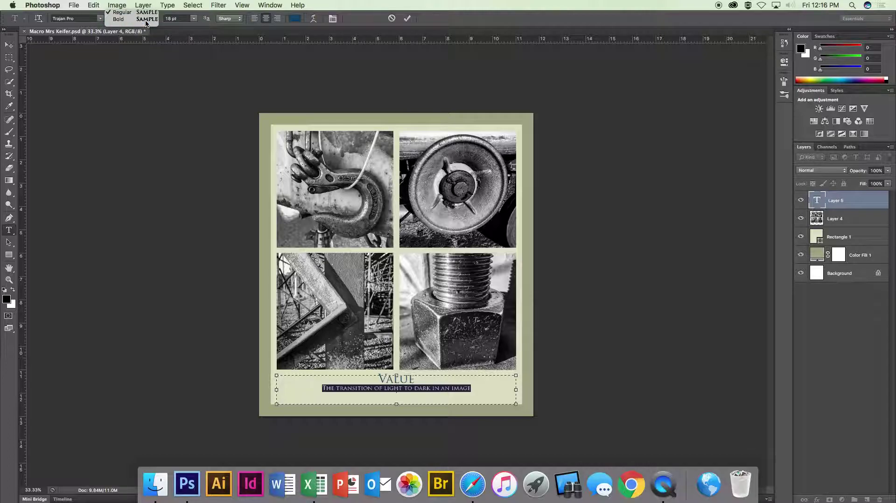
left_click(297, 393)
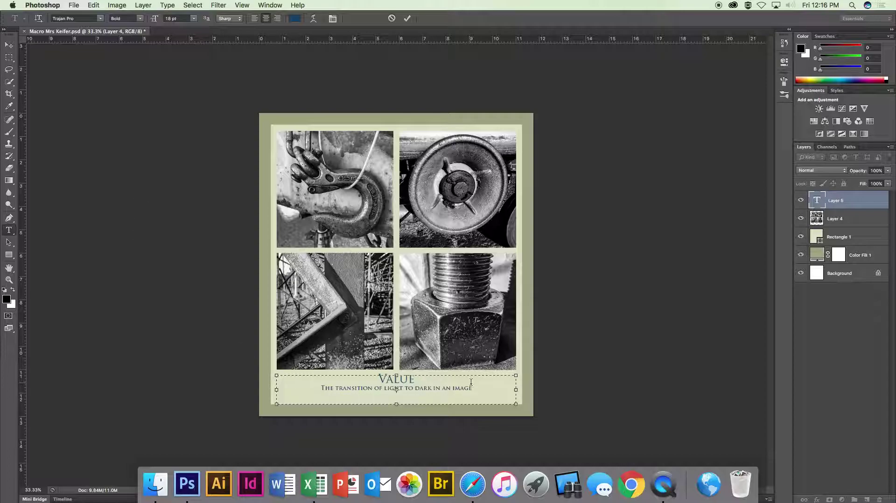
- Change the subtitle font to Adobe Garamond Pro
left_click_drag(473, 389, 309, 390)
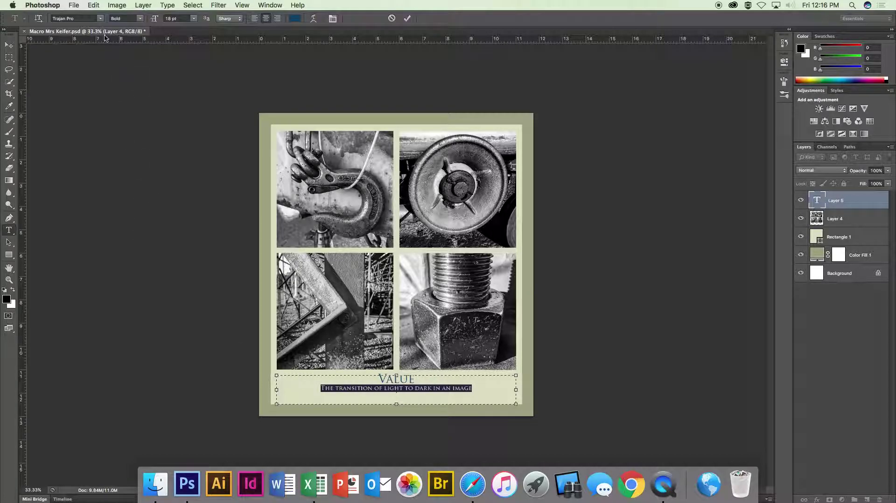
left_click(102, 21)
scroll(124, 84, "up", 10)
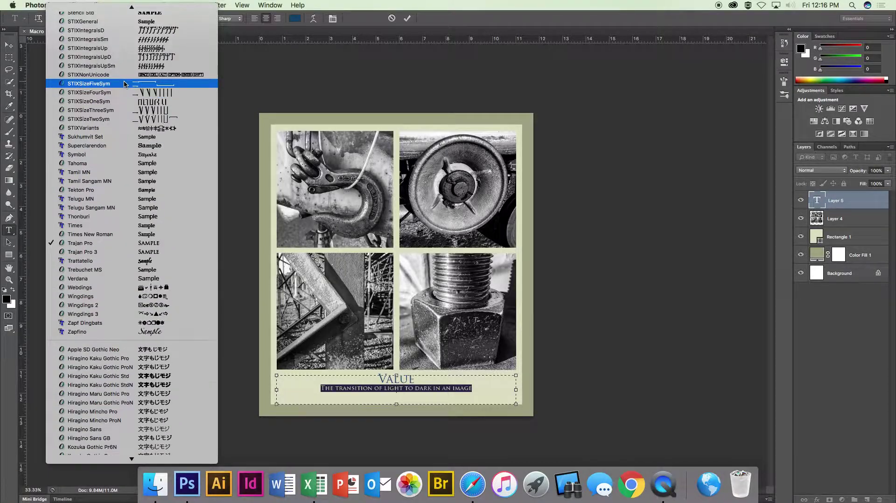
scroll(124, 84, "up", 10)
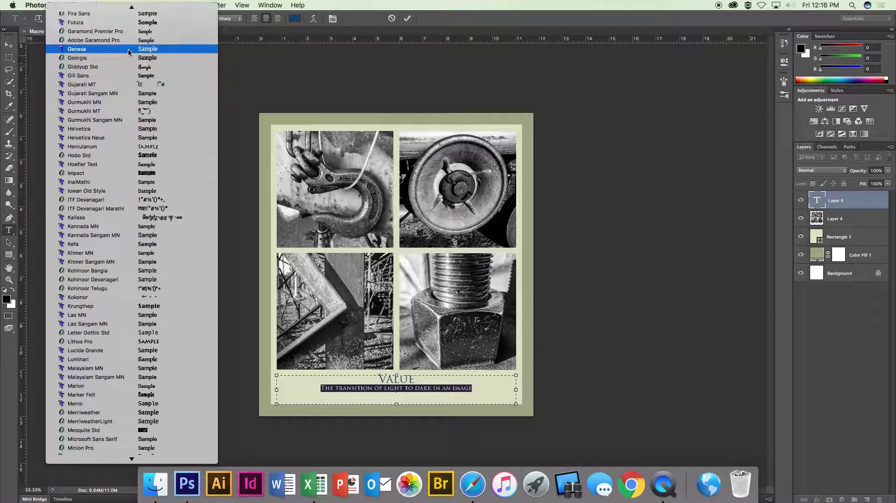
left_click(125, 42)
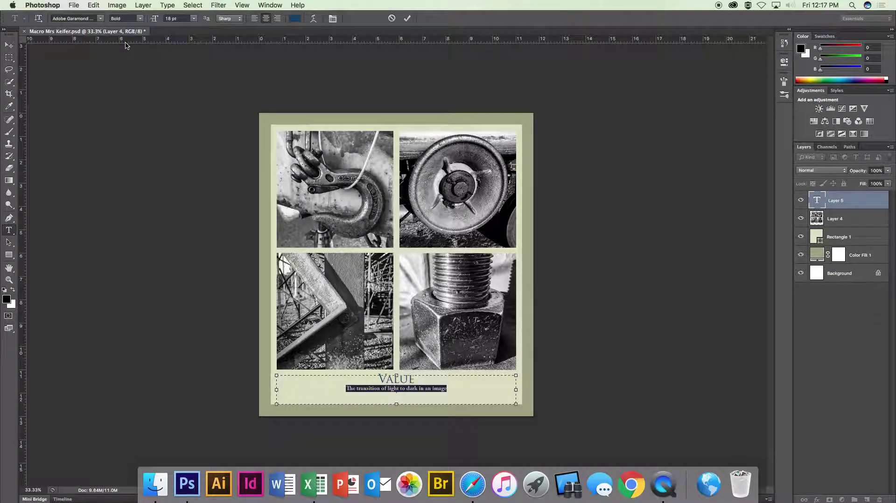
- Set the subtitle to Regular weight at 24 pt
left_click(140, 18)
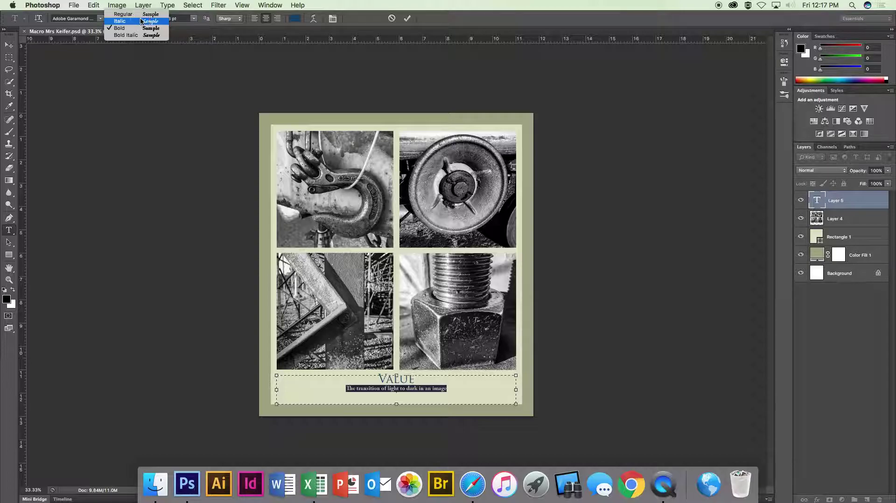
left_click(138, 11)
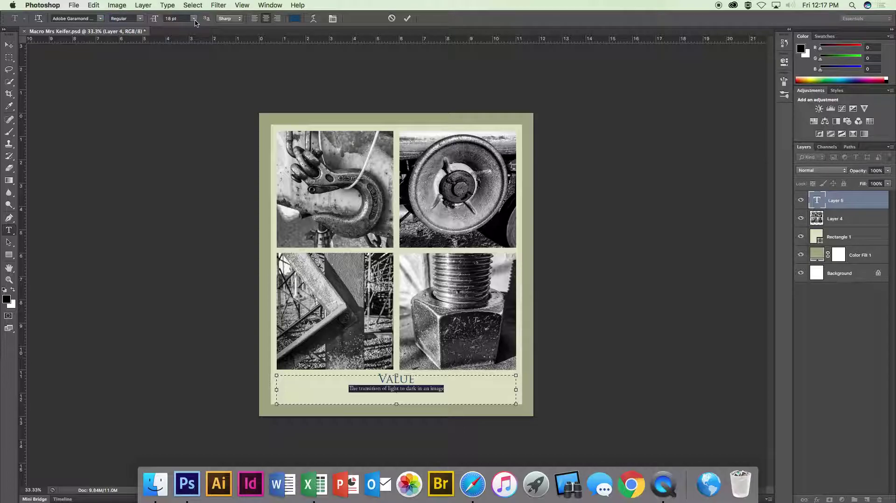
left_click(194, 20)
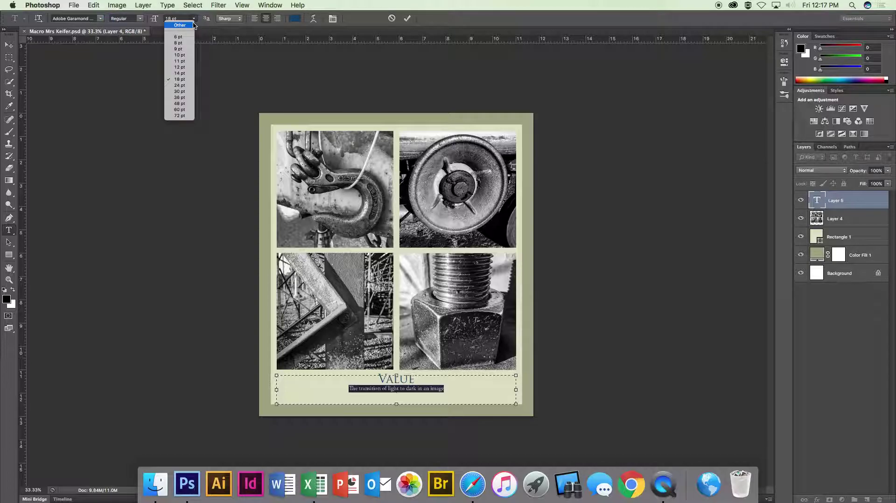
left_click(188, 86)
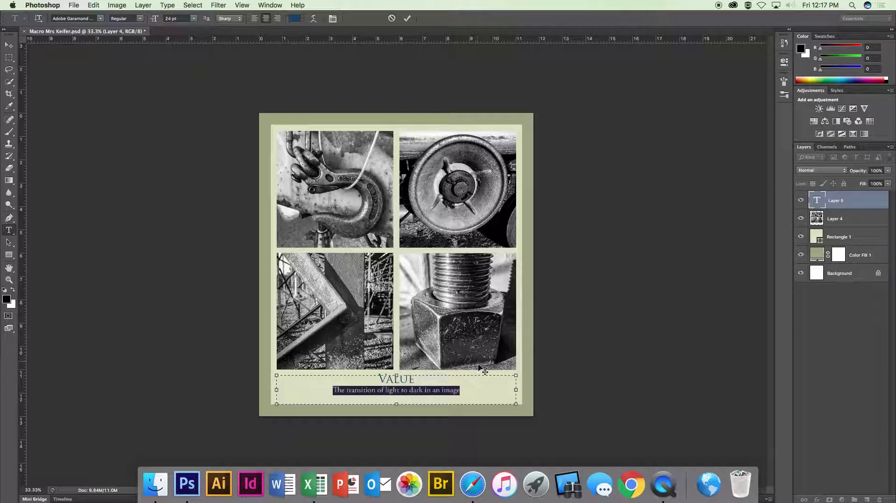
left_click(483, 386)
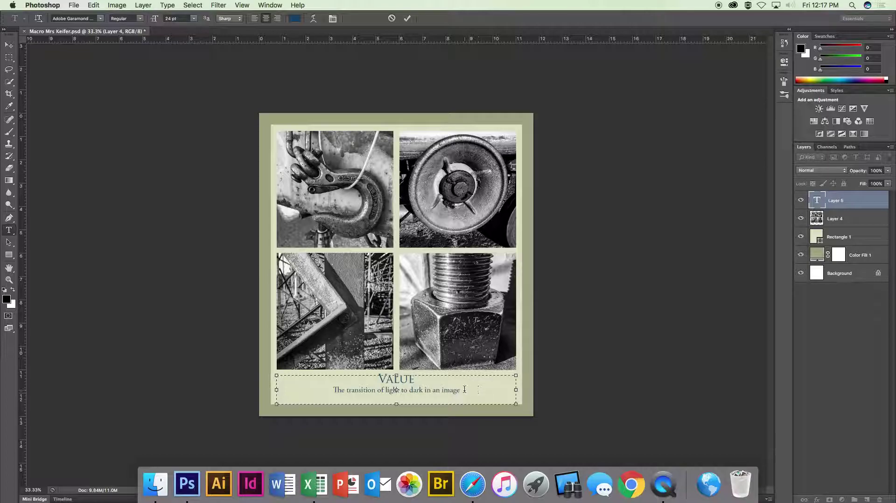
- Colour the title and subtitle dark olive #575745, sampled from the sage frame, and commit
left_click_drag(464, 389, 314, 376)
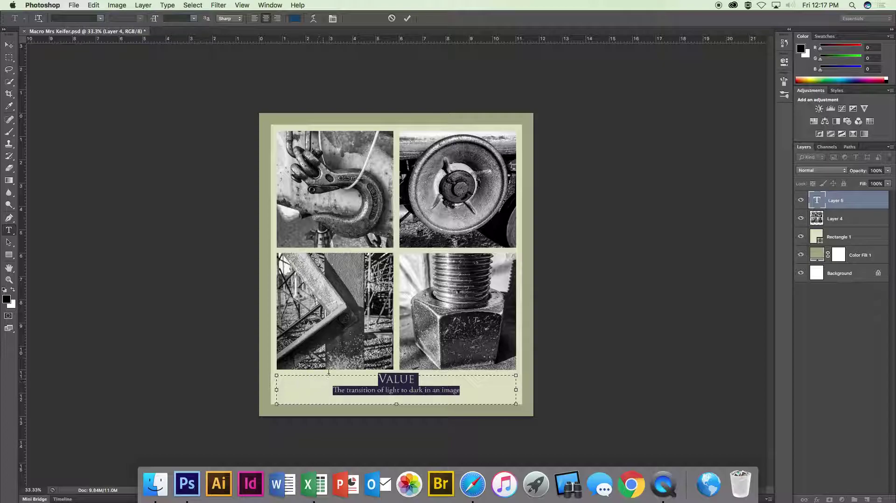
left_click(294, 19)
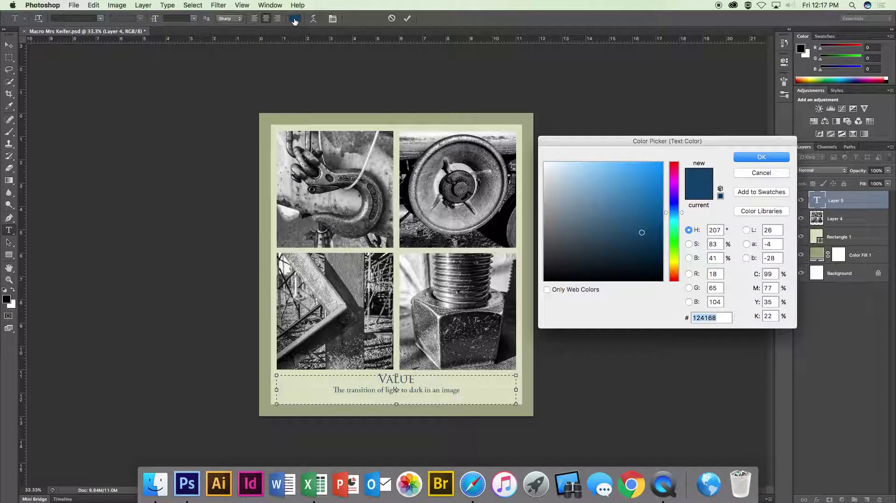
left_click(374, 118)
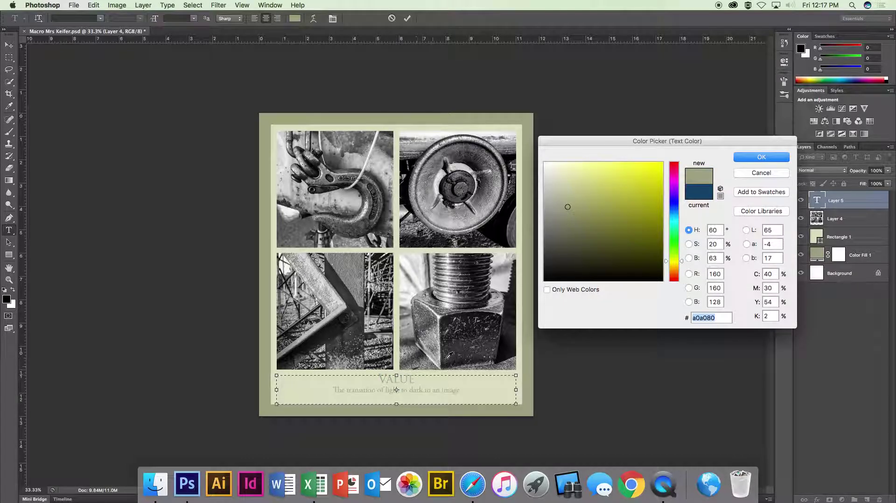
left_click(562, 221)
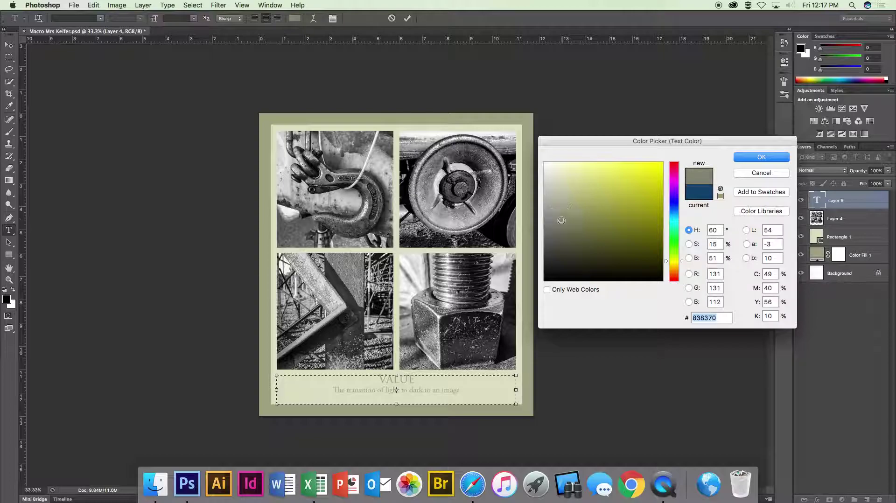
left_click(568, 241)
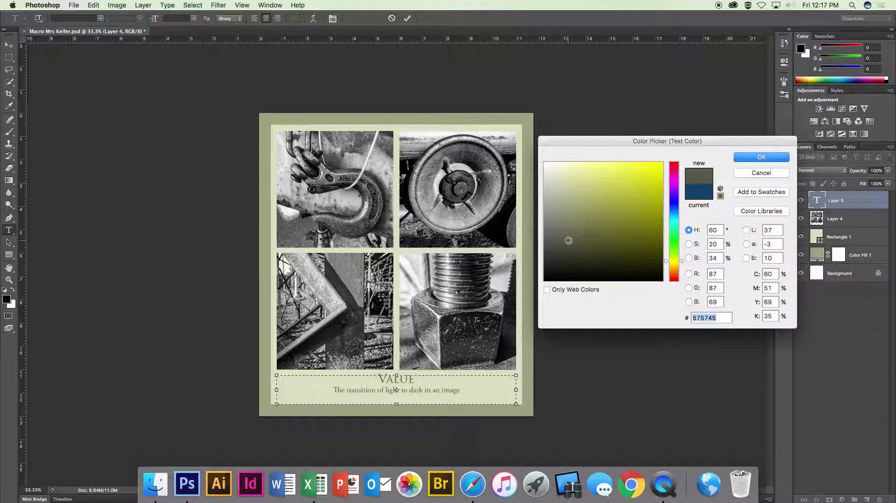
left_click(762, 158)
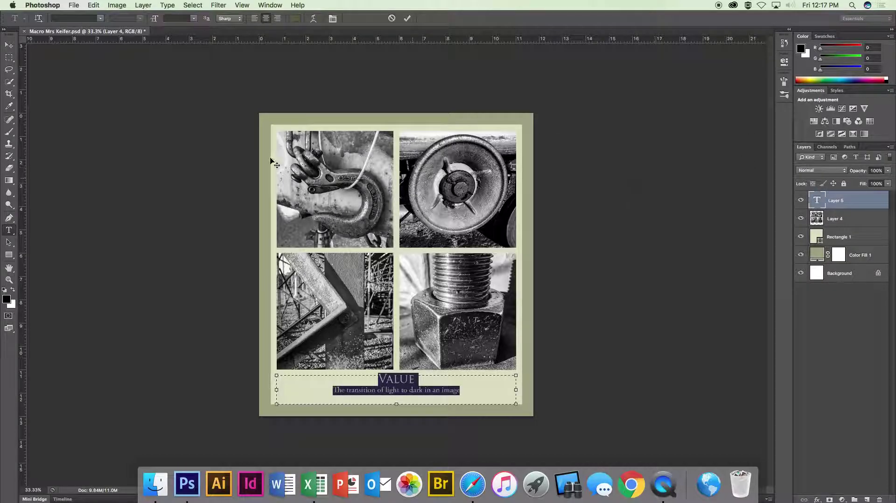
left_click(10, 47)
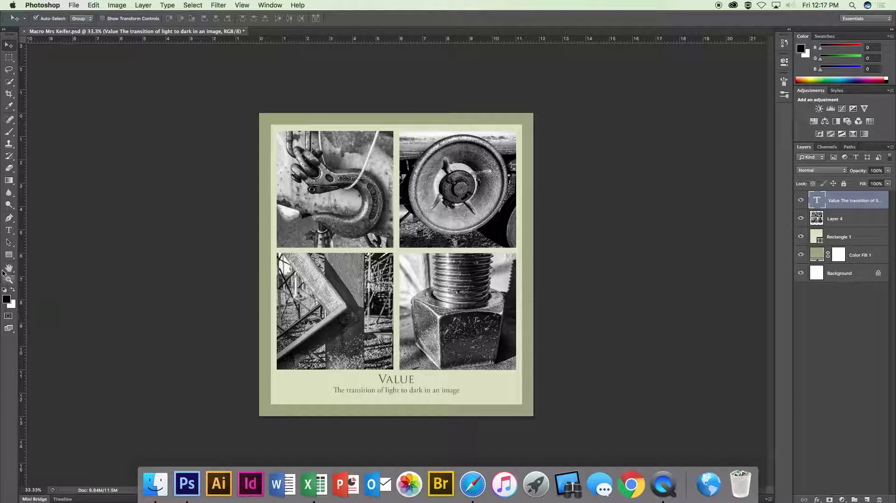
left_click(8, 230)
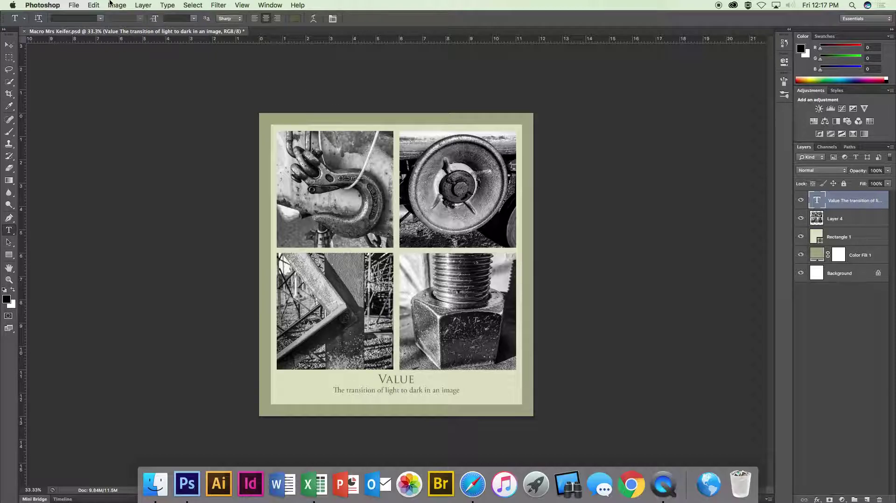
left_click(96, 6)
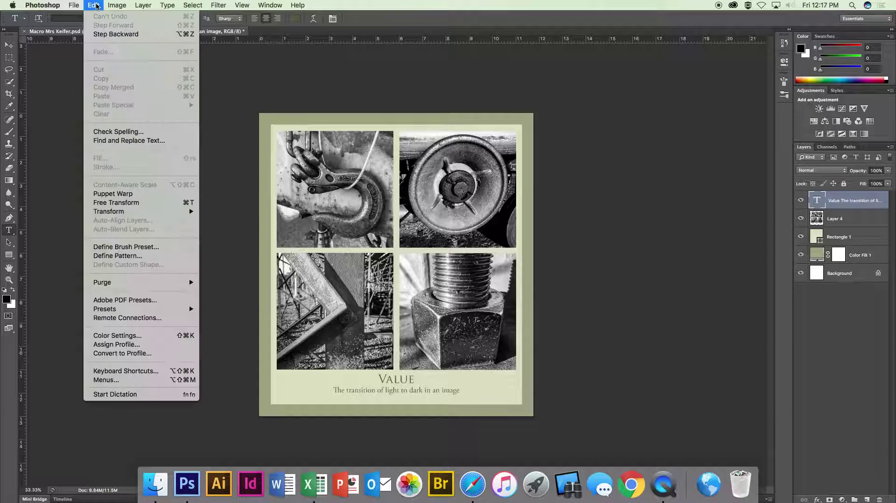
left_click(116, 133)
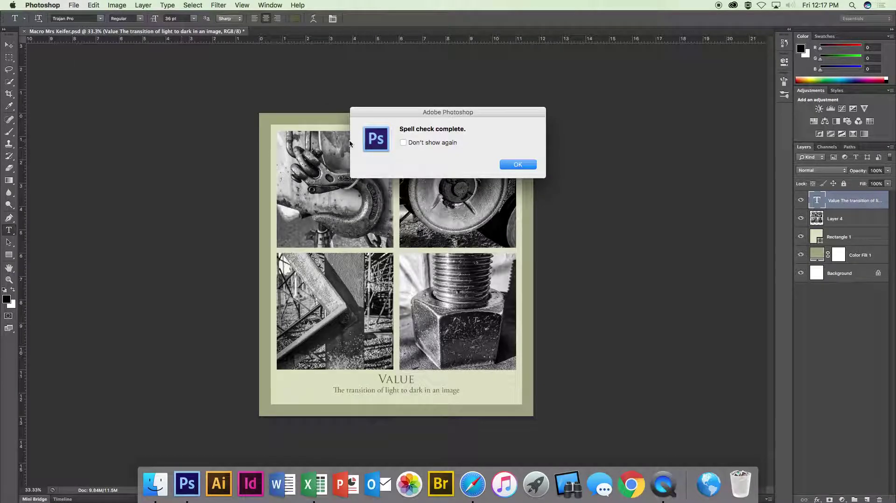
left_click(527, 166)
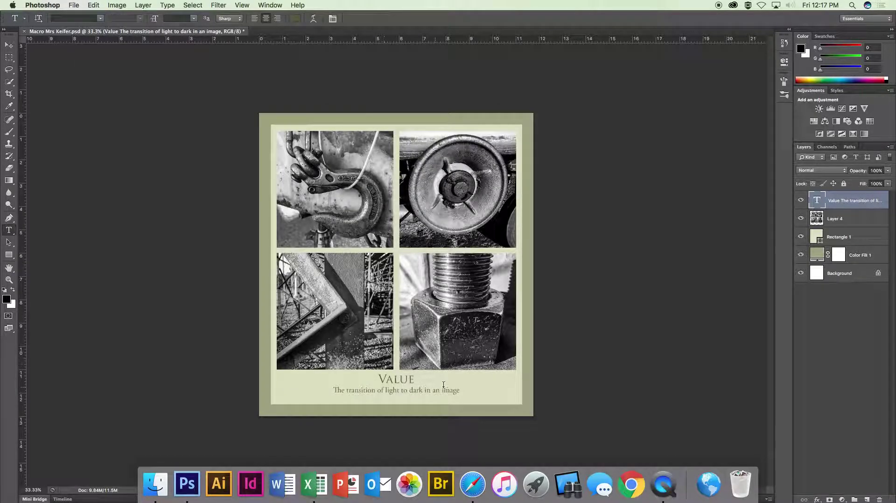
left_click(10, 45)
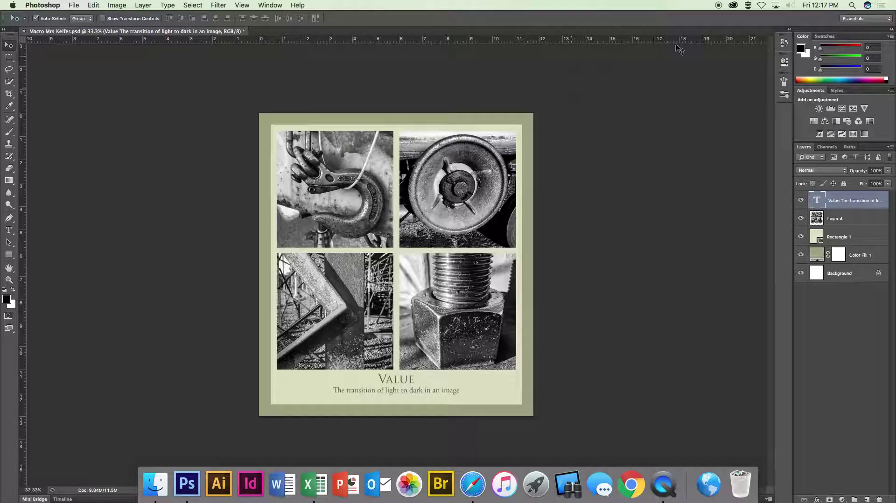